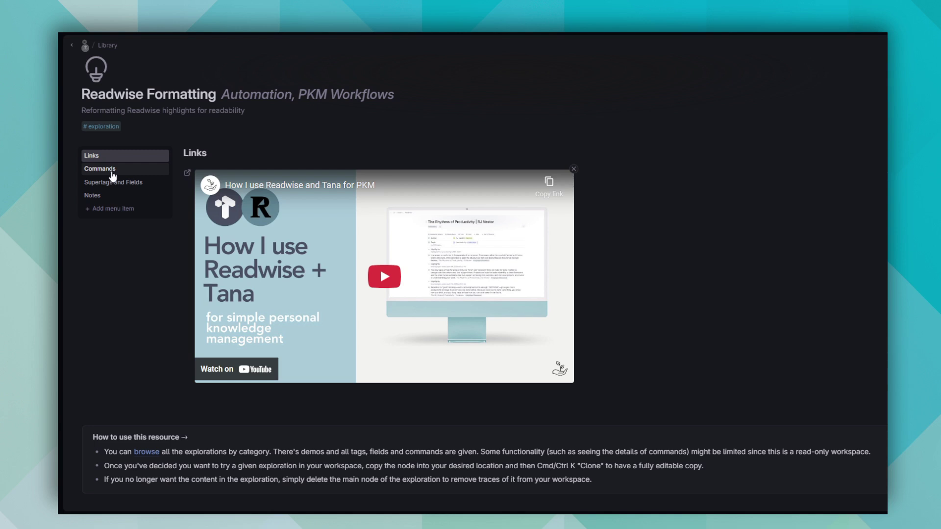
# Step: In the Readwise notes on merging data into your own, replace "commands" with "fields" in the first item under Pros
pyautogui.click(106, 196)
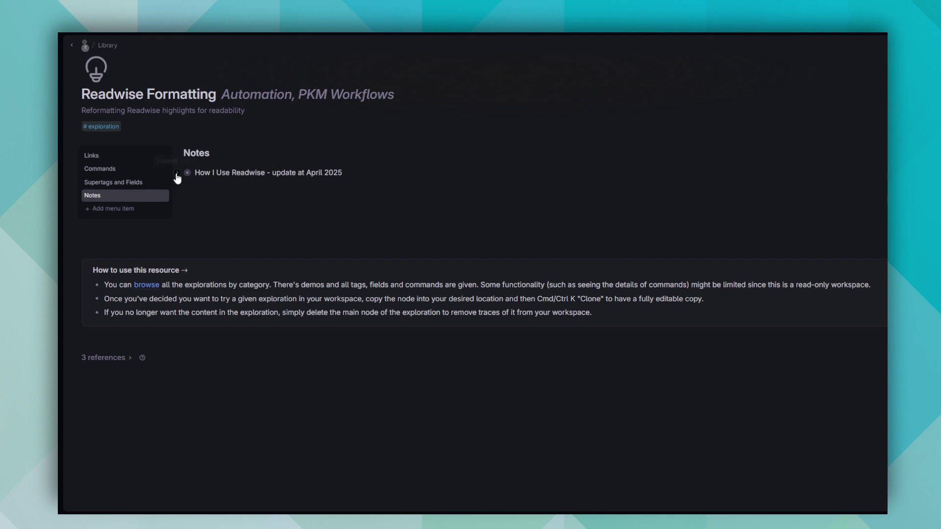
pyautogui.click(177, 173)
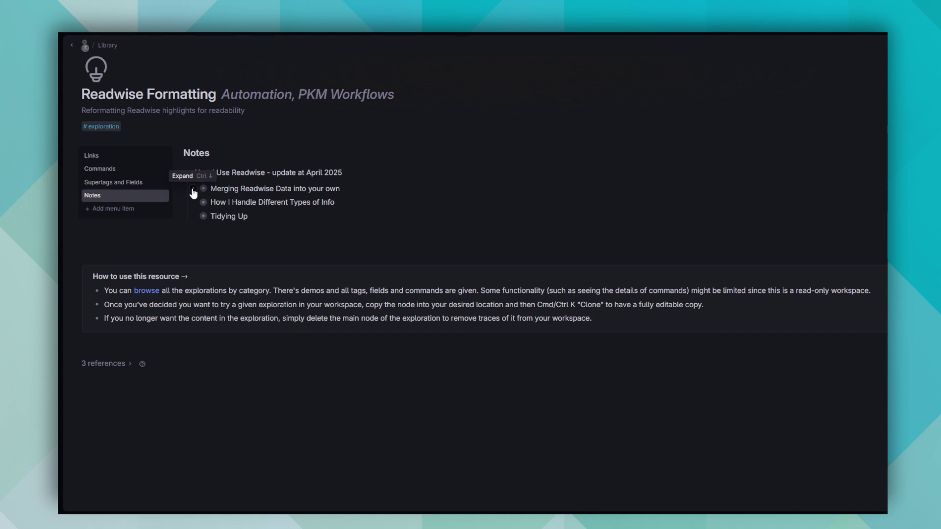
pyautogui.click(192, 189)
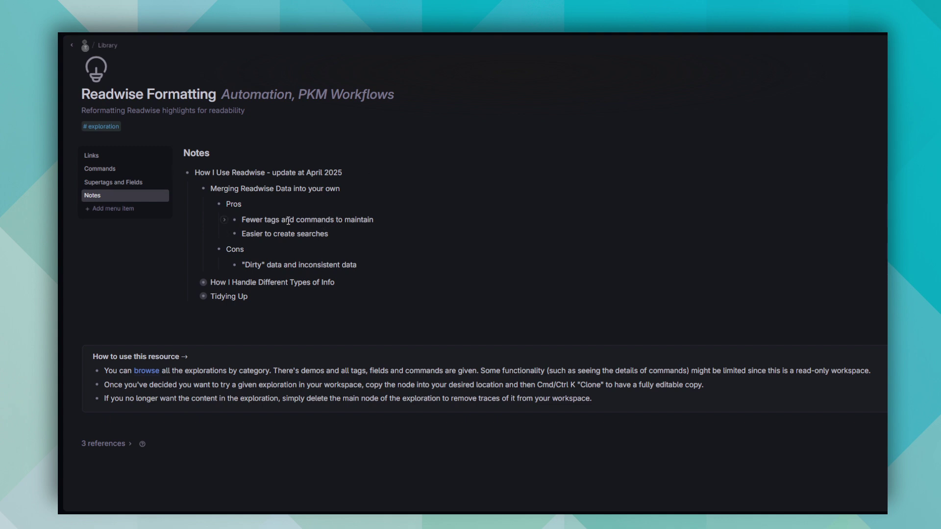
pyautogui.doubleClick(308, 219)
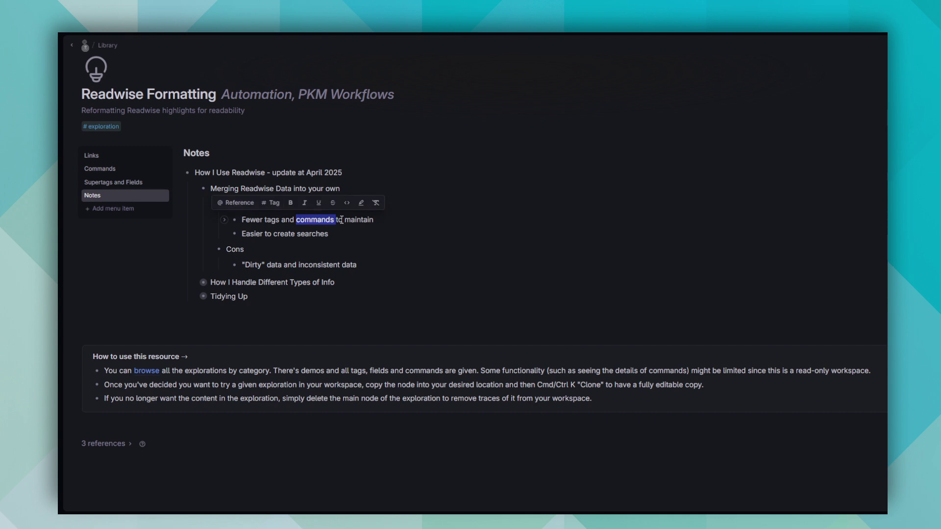
pyautogui.write('fields')
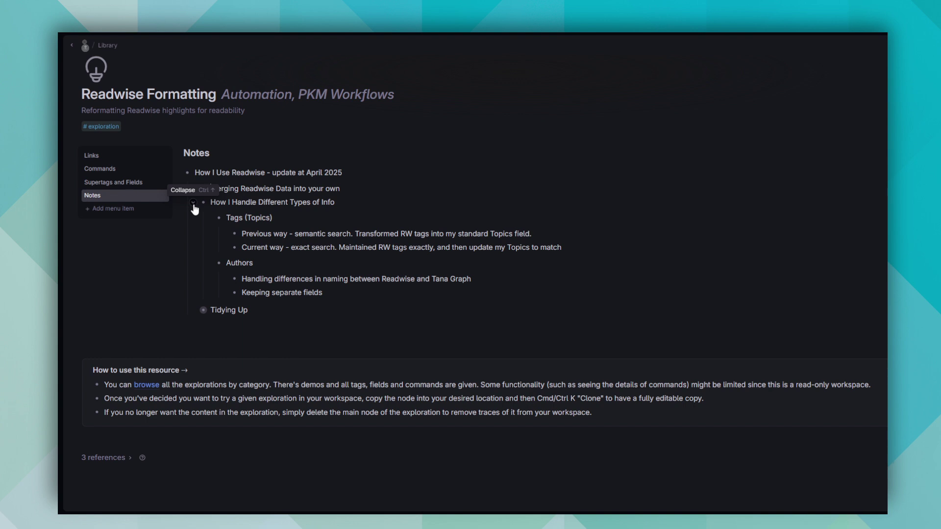
# Step: Review the exact and semantic tag-matching commands for Readwise, and return to the Notes section
pyautogui.click(101, 169)
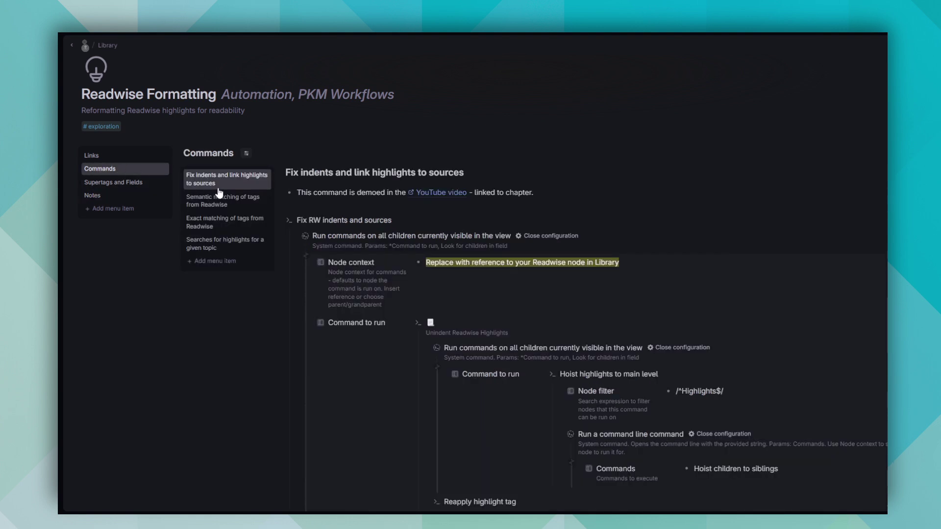
pyautogui.click(219, 227)
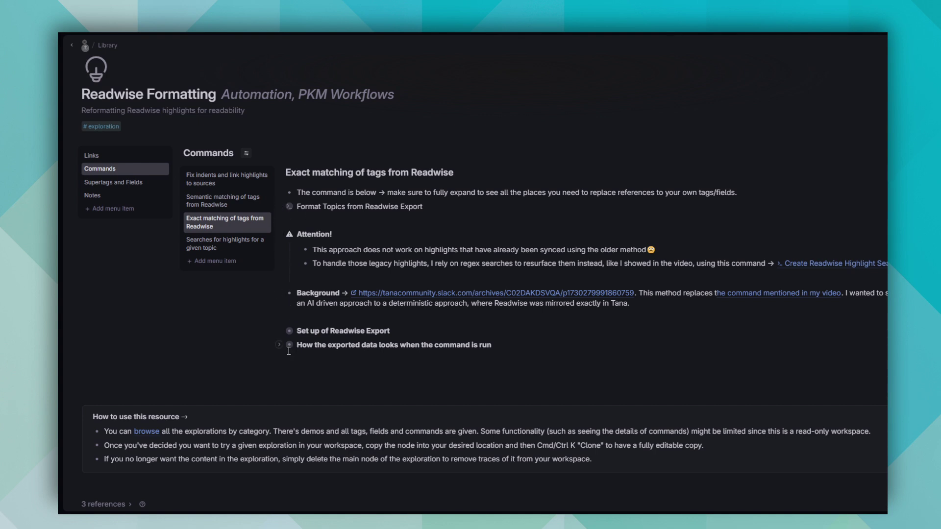
pyautogui.click(214, 205)
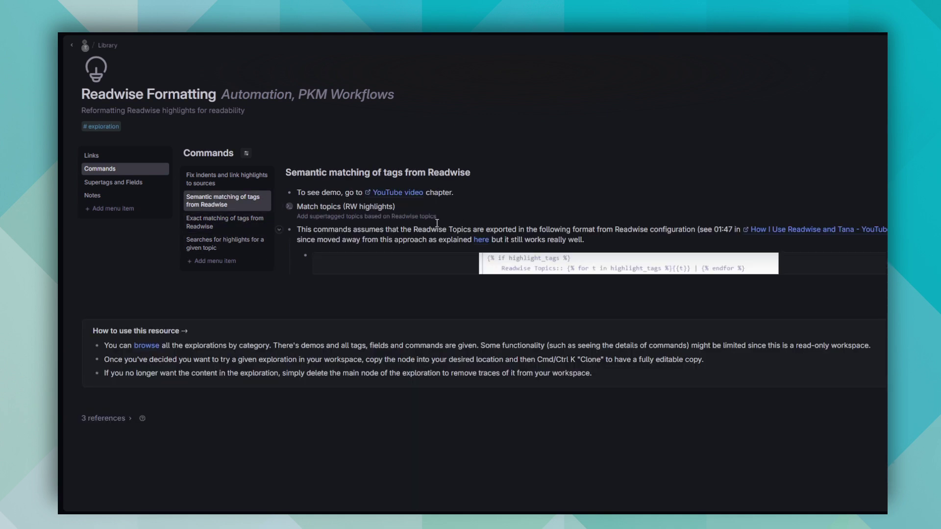
pyautogui.click(218, 226)
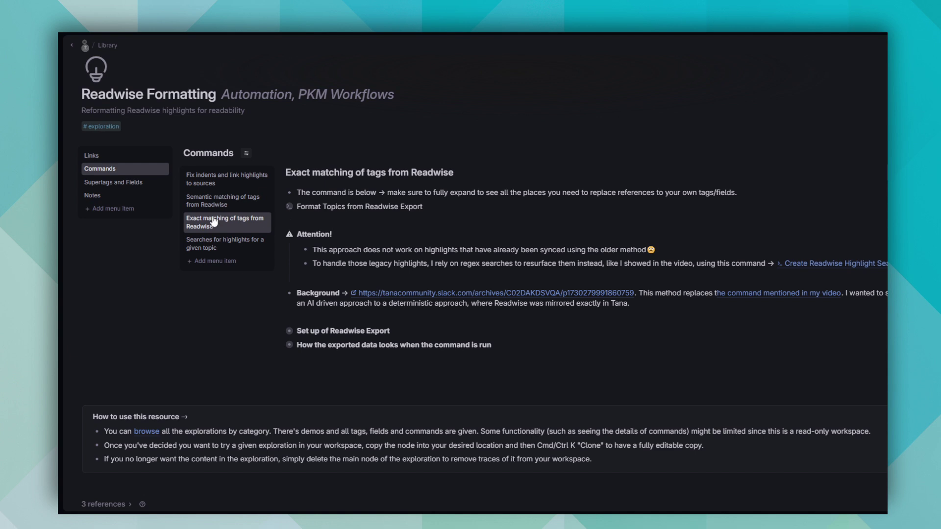
pyautogui.click(98, 198)
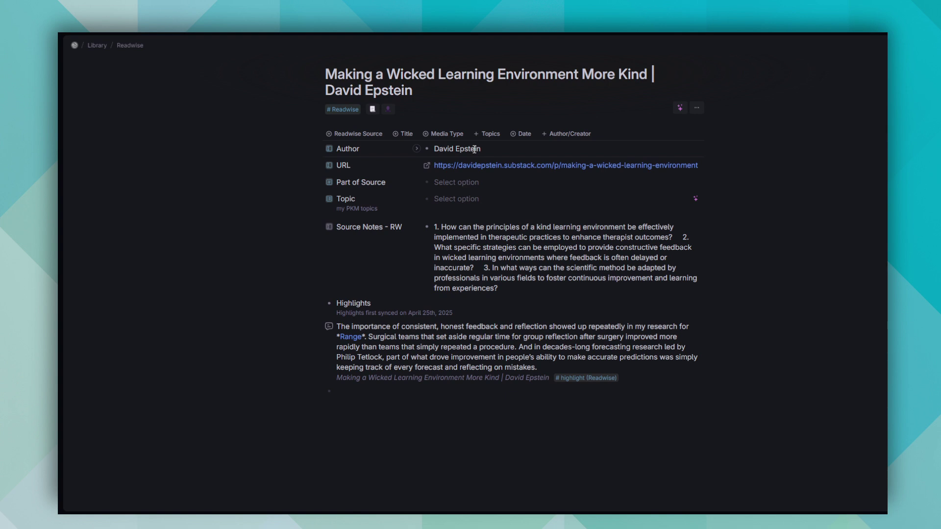
# Step: Run the author conversion command on the "Making a Wicked Learning Environment More Kind" node and show its Author/Creator field
pyautogui.moveTo(427, 154)
pyautogui.click(389, 110)
pyautogui.moveTo(330, 155)
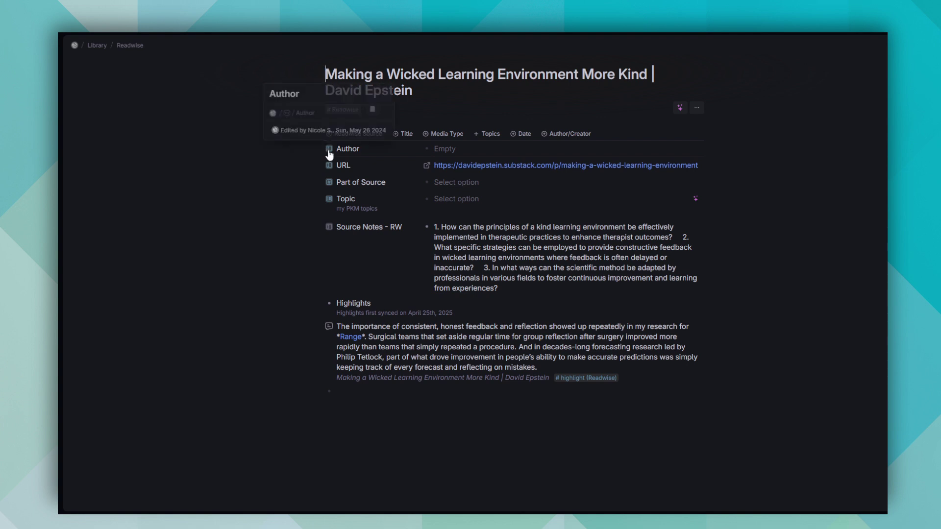
pyautogui.click(562, 135)
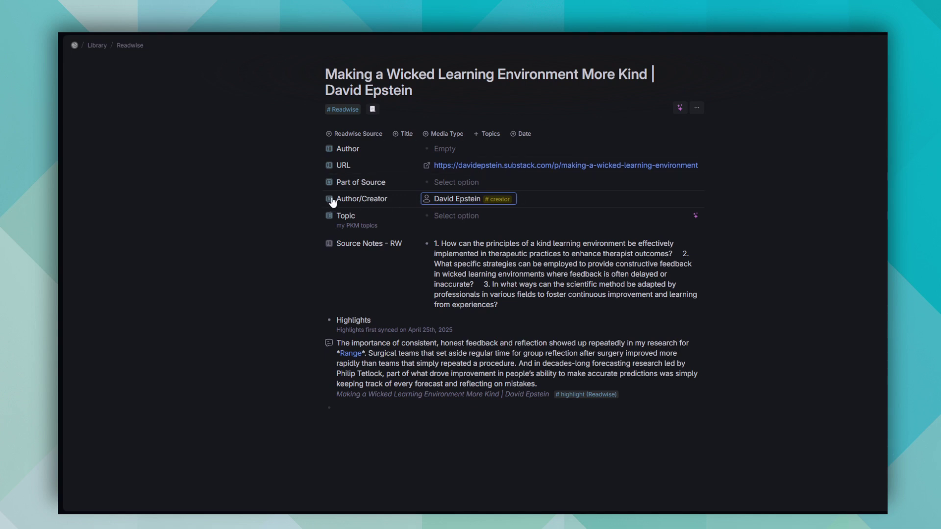
# Step: Open the linked creator's page, view the Readwise Highlights search results, collapse them and go back
pyautogui.moveTo(428, 202)
pyautogui.click(427, 201)
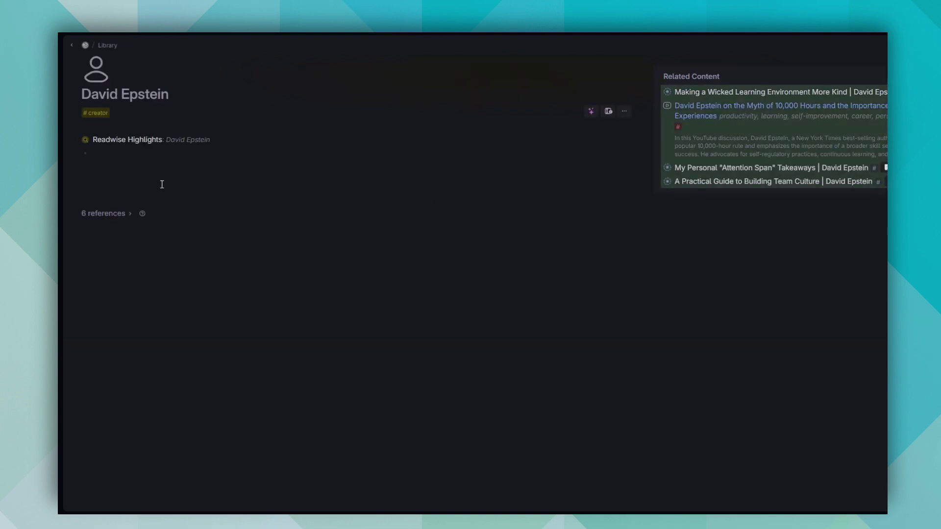
pyautogui.click(75, 141)
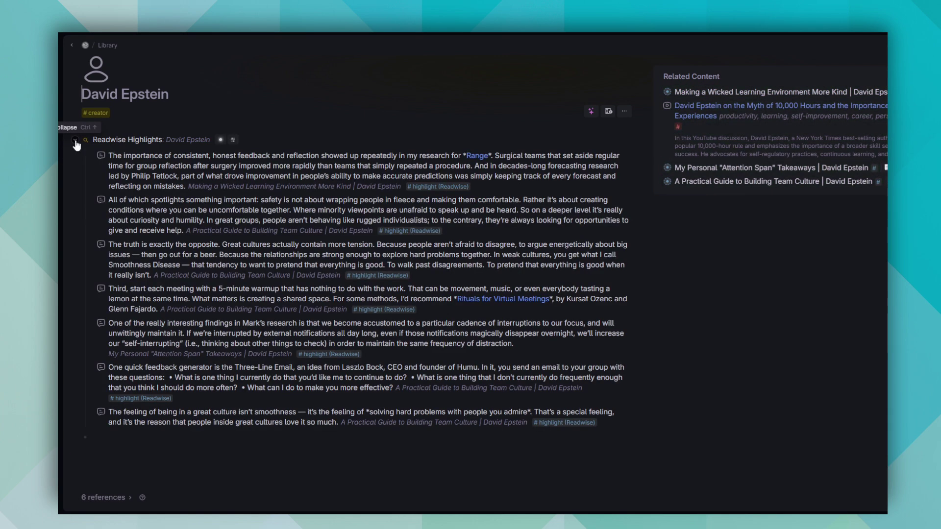
pyautogui.click(76, 142)
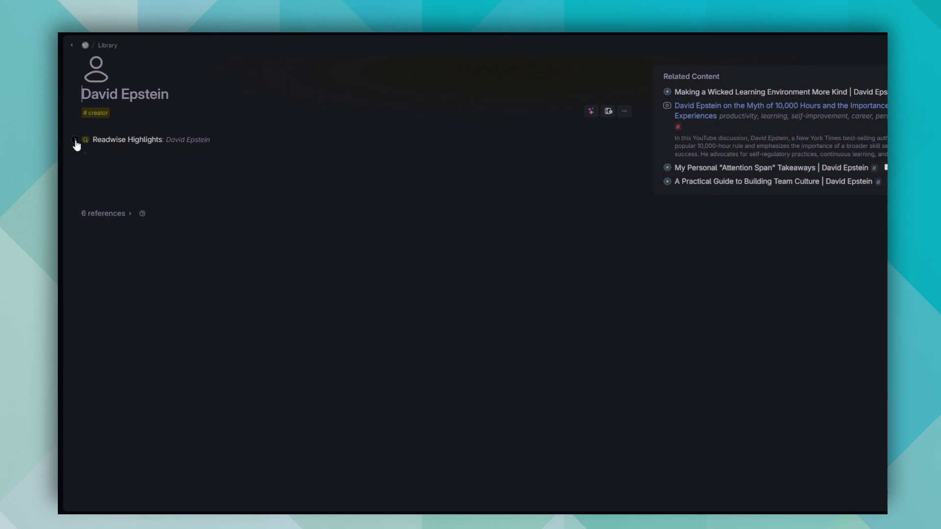
pyautogui.click(72, 45)
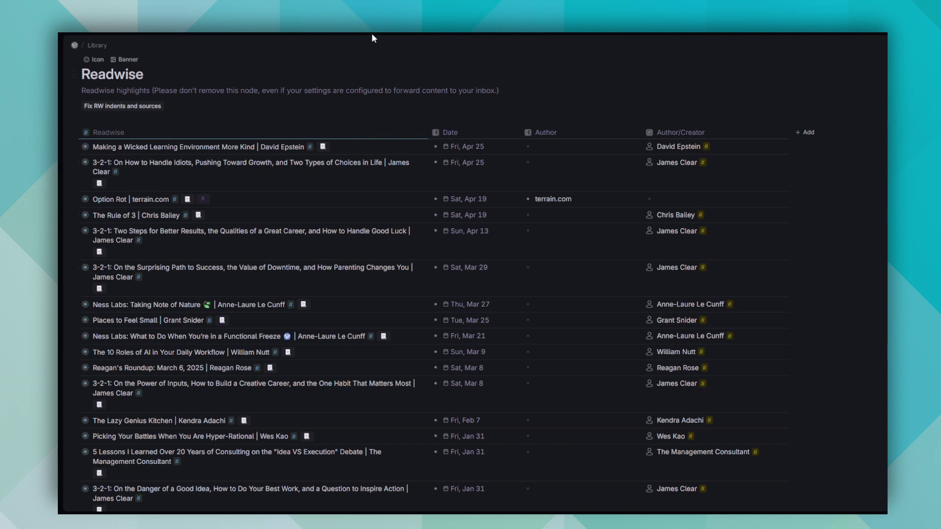
# Step: Examine the Author and Author/Creator columns across the articles in the Readwise table
pyautogui.click(304, 34)
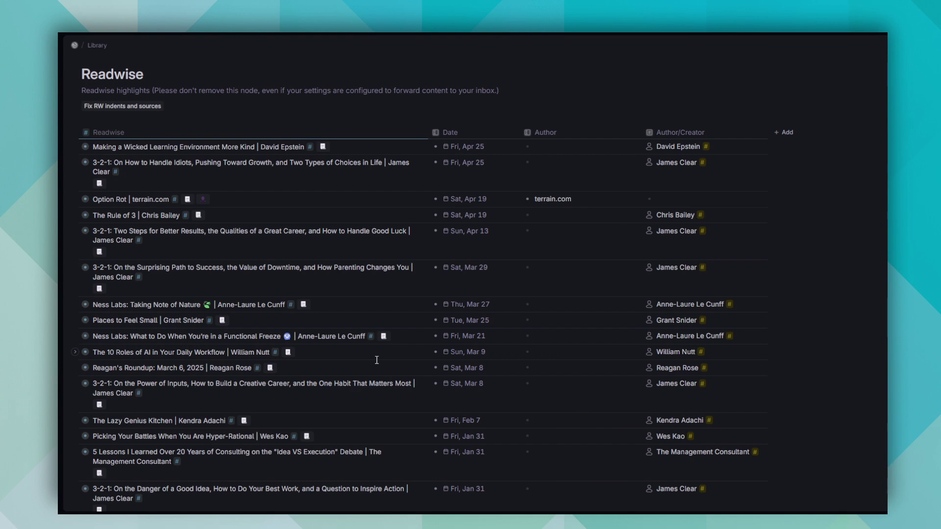
pyautogui.scroll(-3, 376, 360)
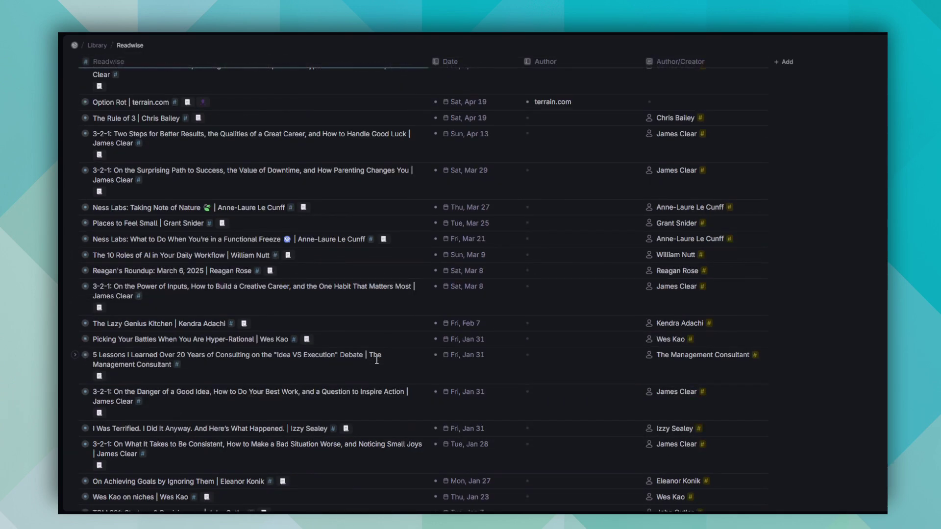
pyautogui.scroll(-5, 377, 360)
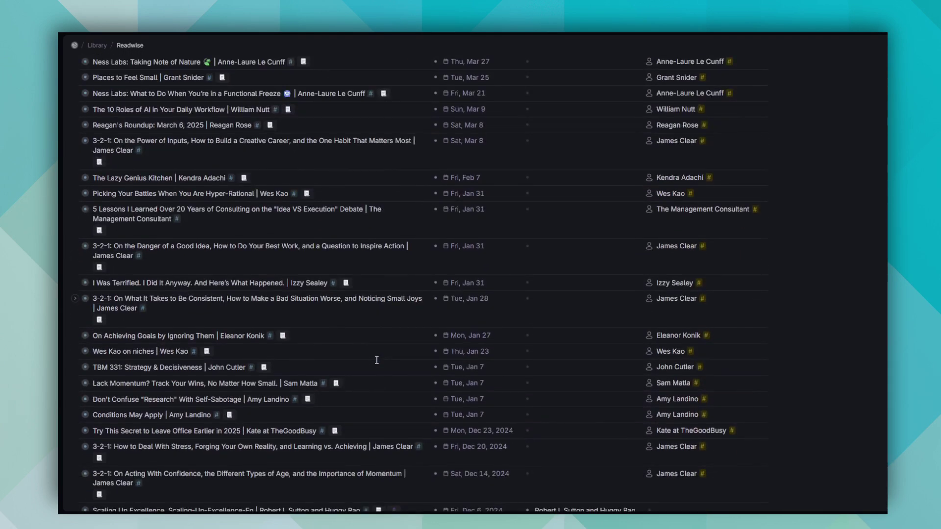
pyautogui.scroll(-1, 377, 360)
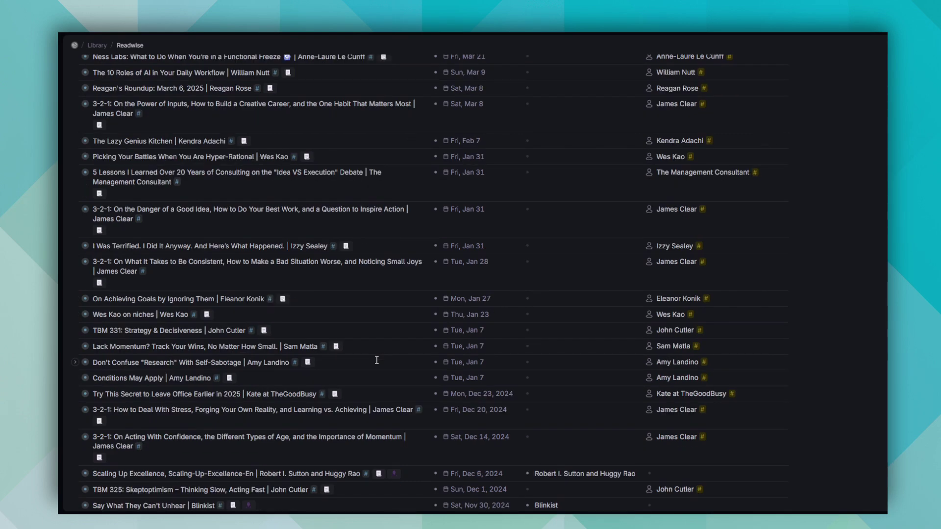
pyautogui.scroll(4, 376, 360)
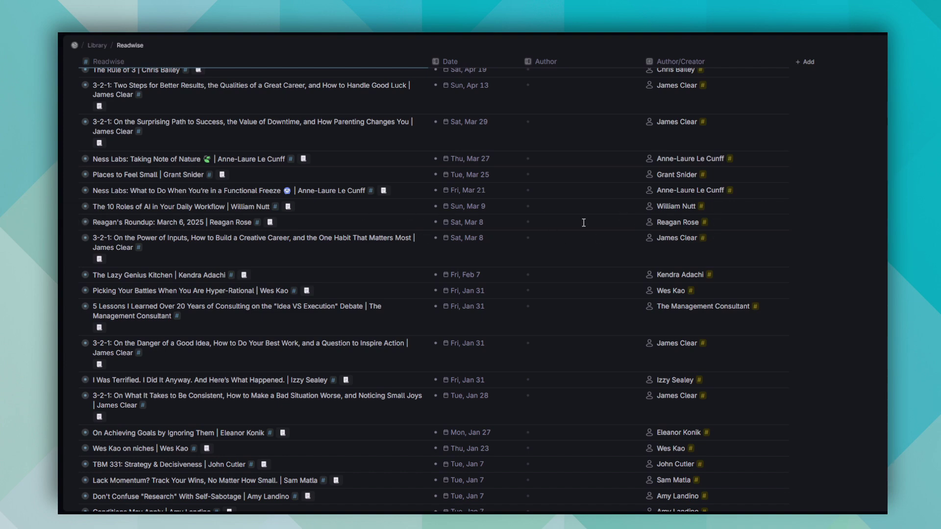
pyautogui.scroll(2, 598, 223)
pyautogui.scroll(2, 597, 223)
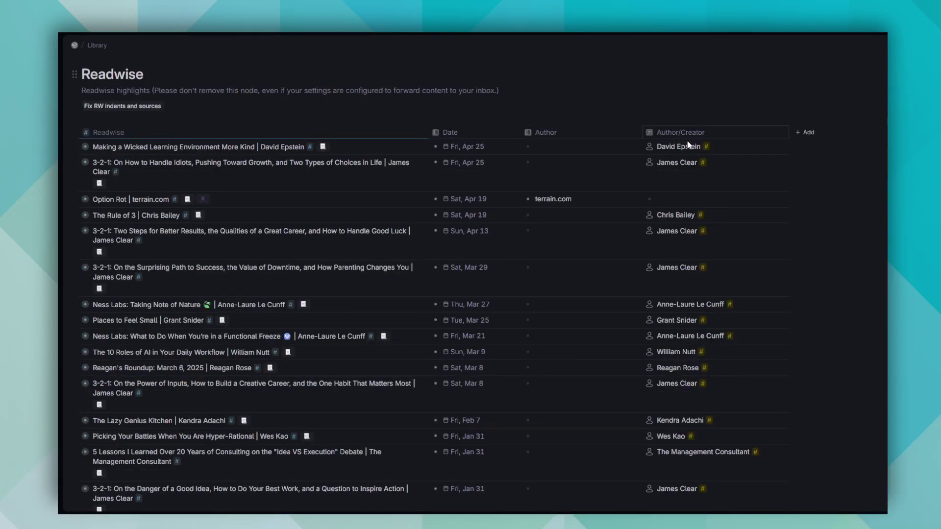
pyautogui.scroll(-1, 569, 286)
pyautogui.scroll(-2, 569, 286)
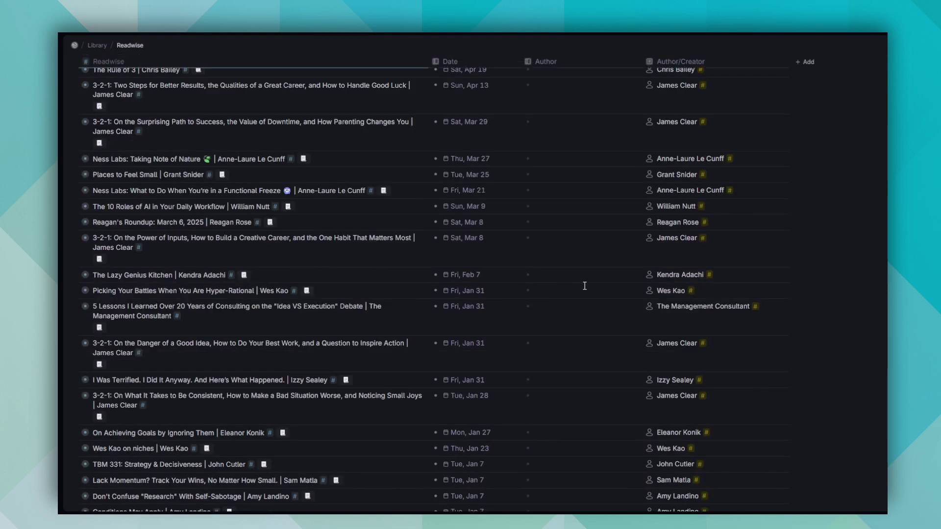
pyautogui.scroll(-1, 585, 285)
pyautogui.scroll(4, 584, 283)
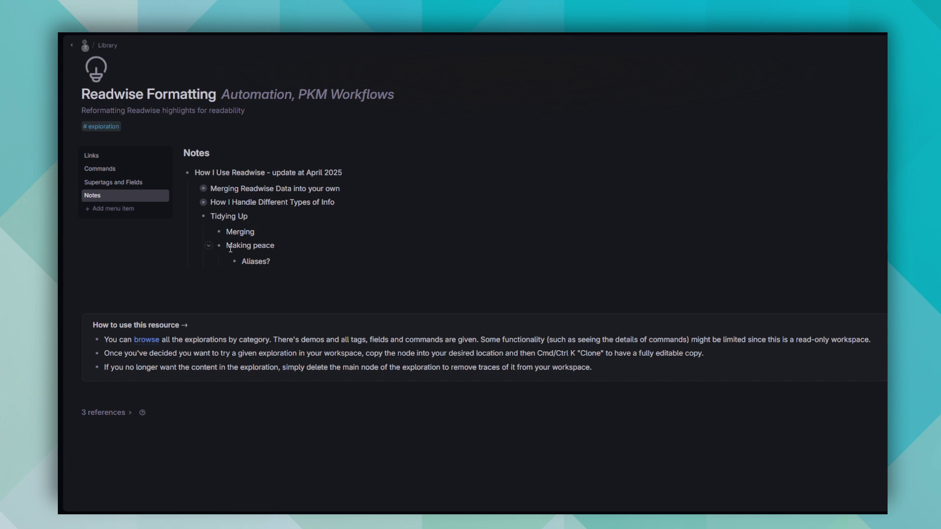
# Step: Collapse the Tidying Up notes, and inspect the source fields of the first Readwise highlight in today's daily note
pyautogui.click(194, 217)
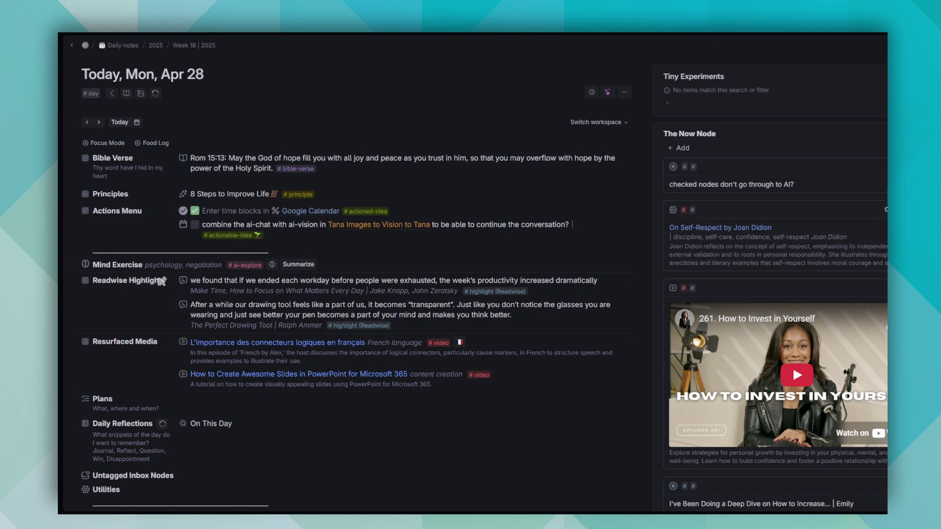
pyautogui.click(172, 281)
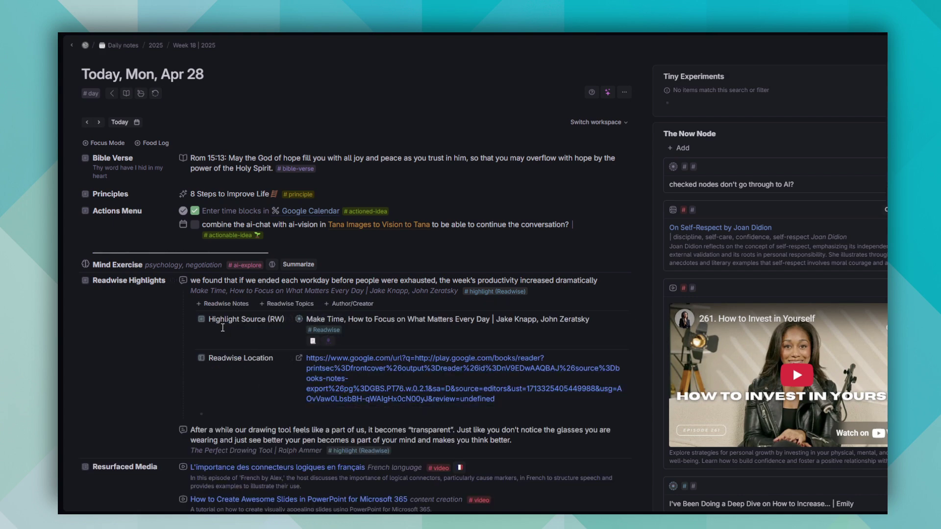
pyautogui.click(172, 282)
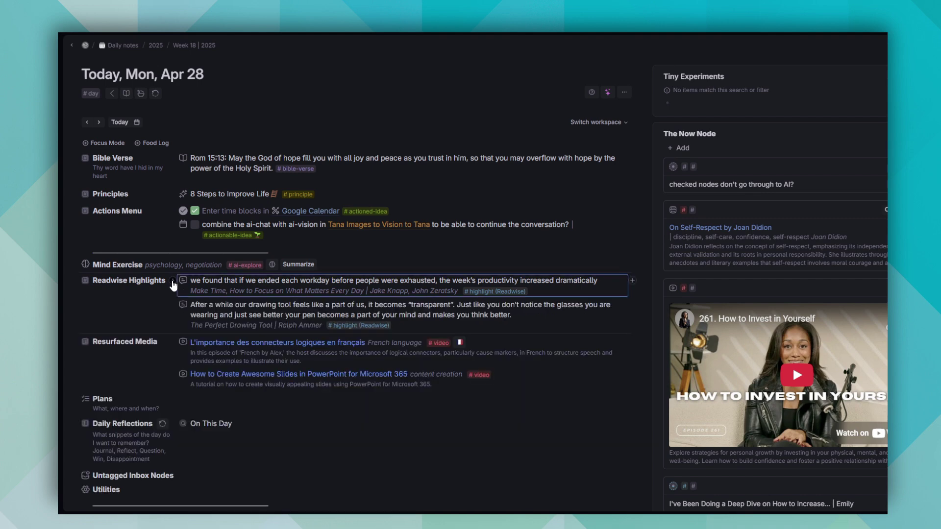